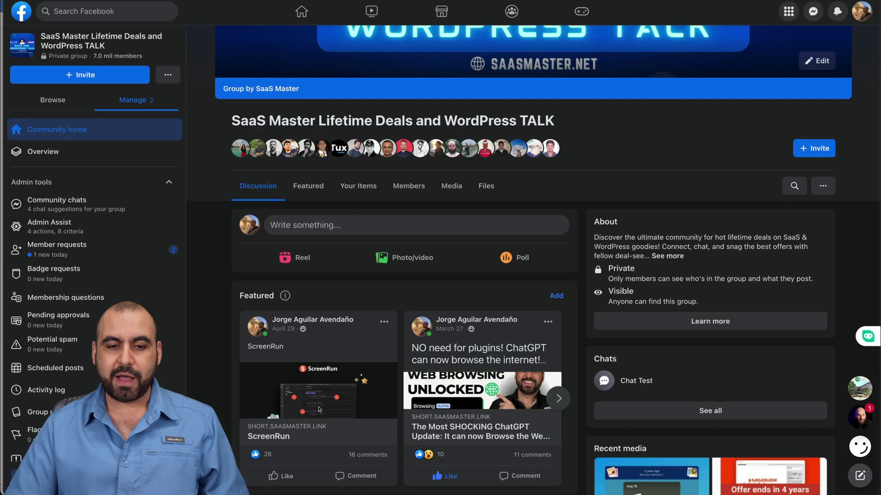
- Move the HIX.AI widget higher up the right edge and open its chat sidebar
scroll(575, 332, up, 4)
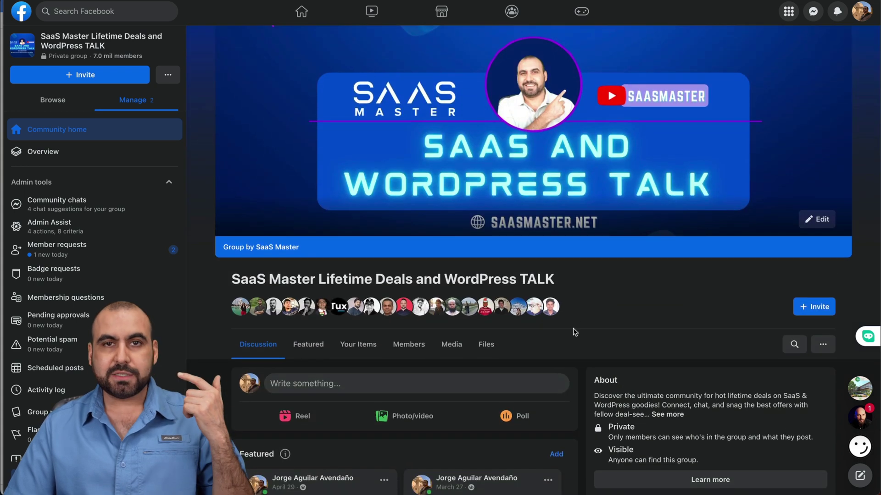
scroll(575, 332, down, 1)
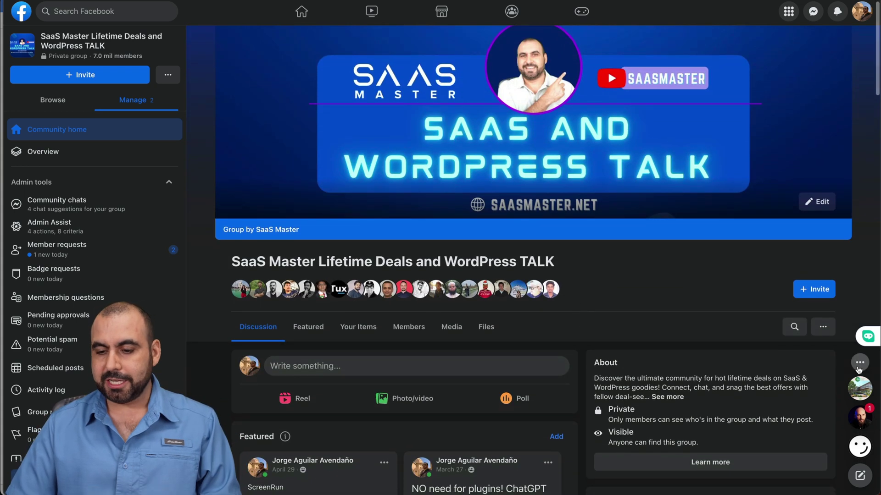
mouse_move(852, 342)
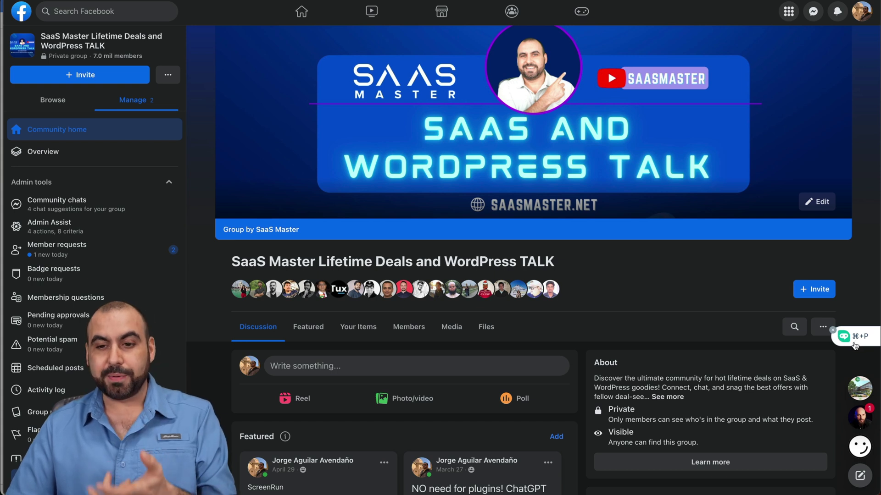
drag(855, 345, 847, 177)
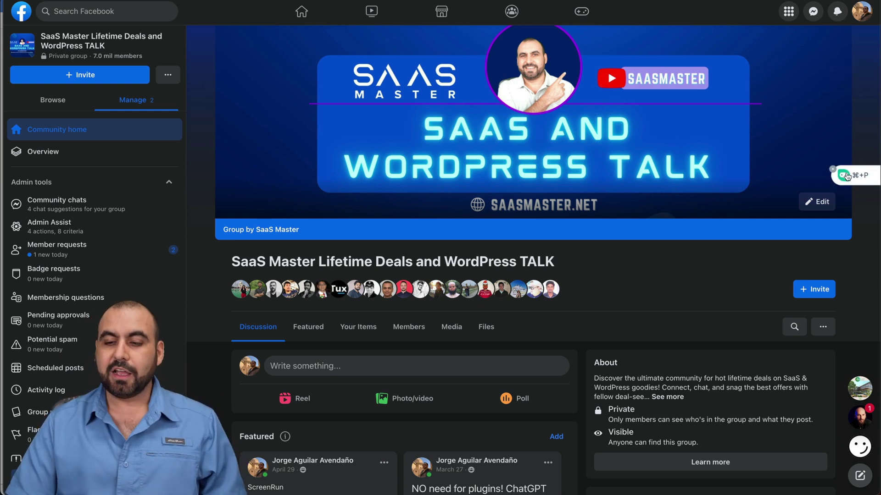
click(846, 175)
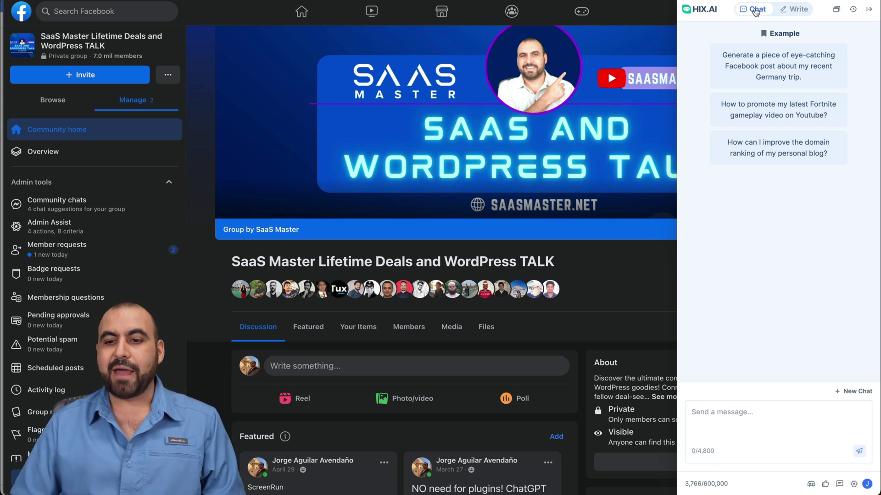
- Send the example prompt for an eye-catching Facebook post about a recent Germany trip
click(795, 9)
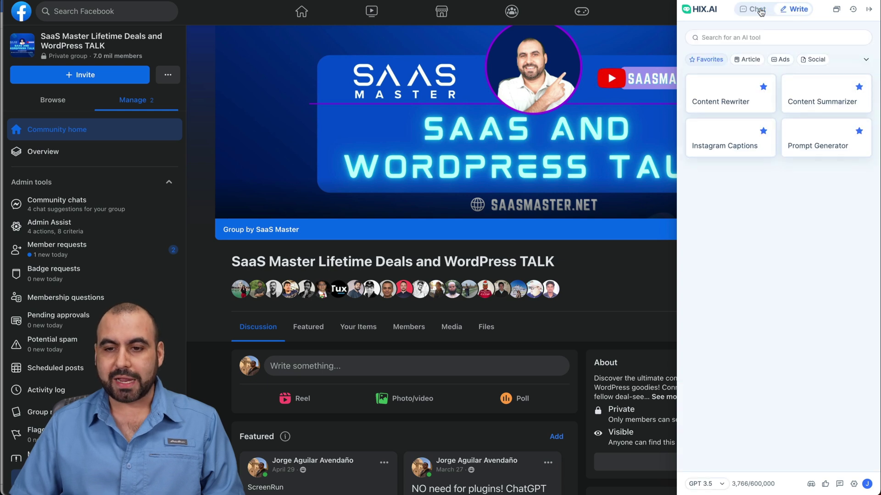
click(757, 11)
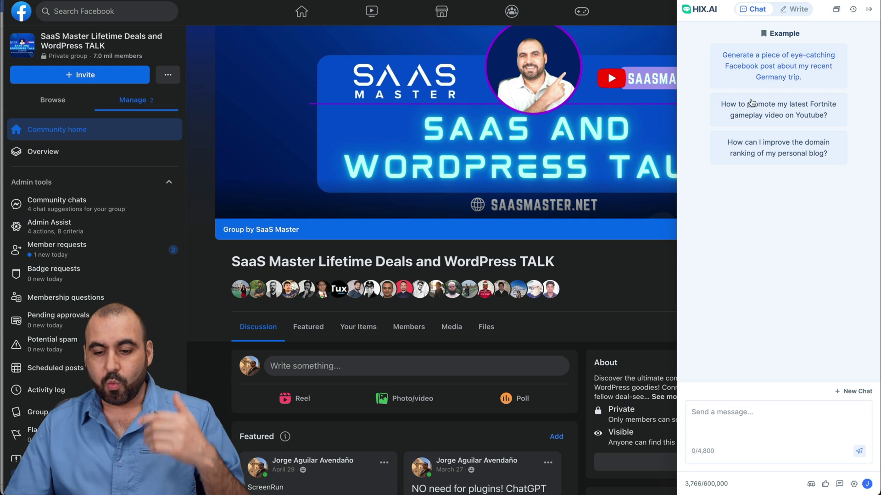
click(745, 415)
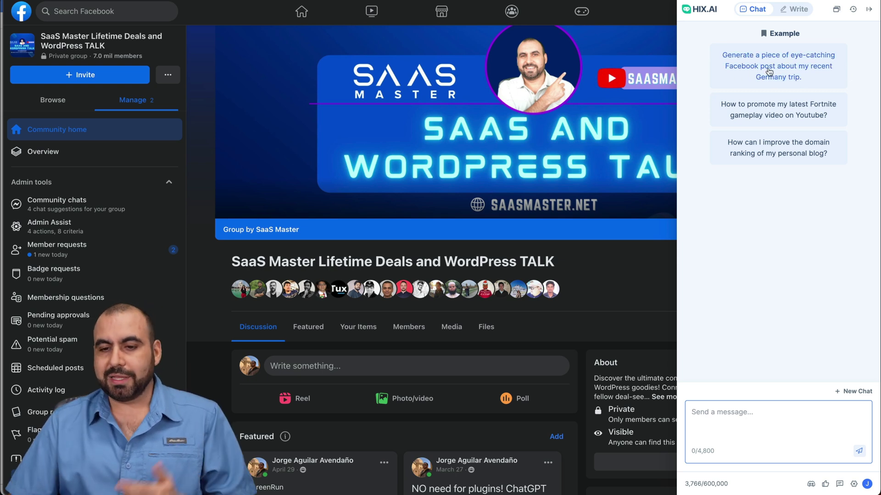
click(777, 71)
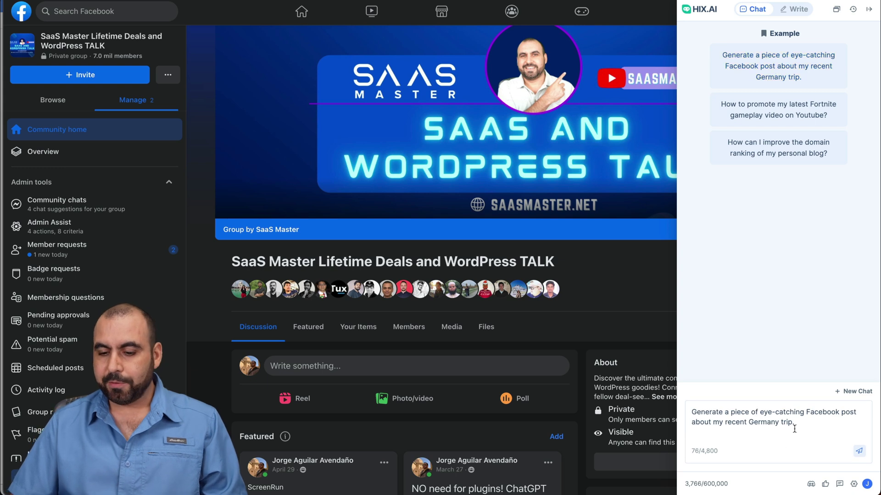
click(858, 451)
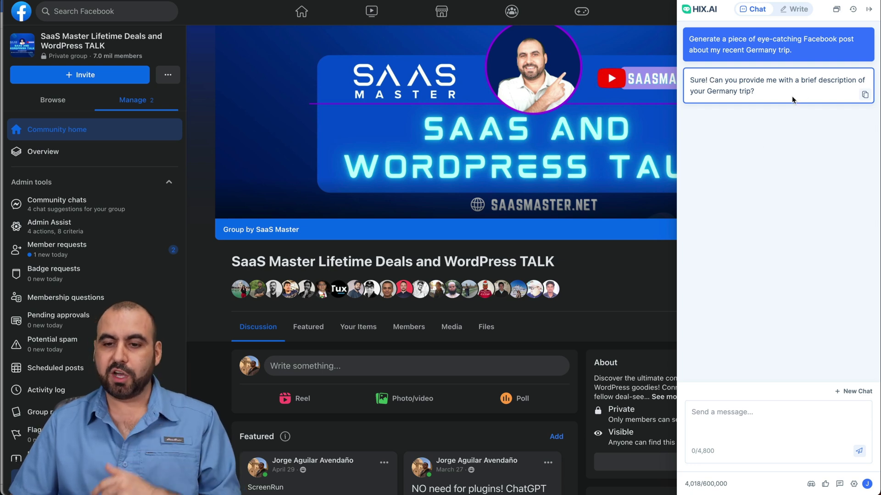
click(735, 423)
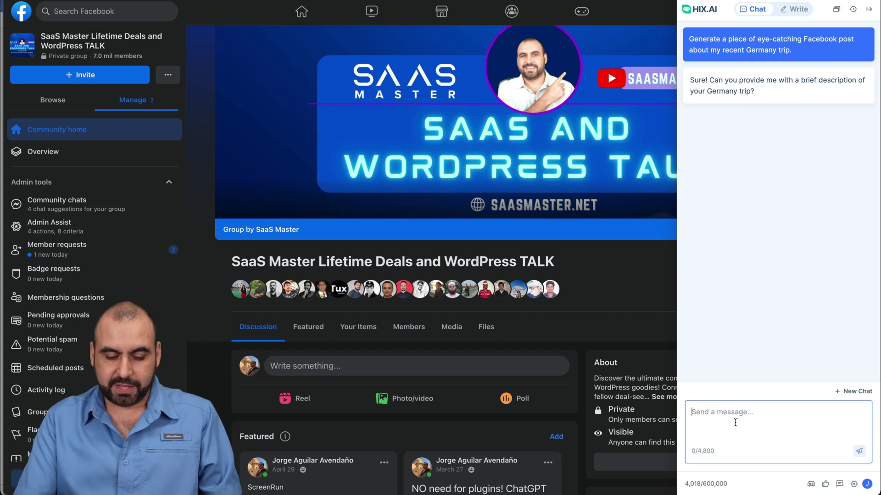
- Reply that the train rides are really long but have great views
text(Traion rides are really long but fg)
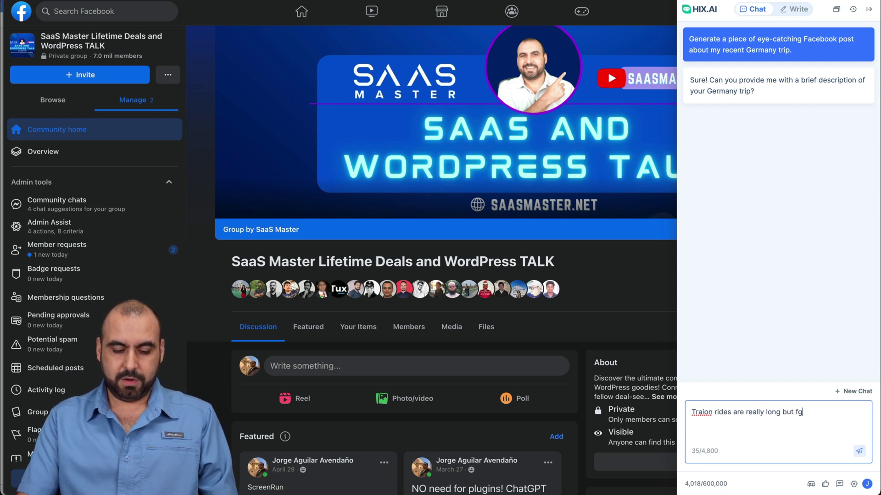
key(BackSpace)
key(BackSpace)
text(have great views)
key(Return)
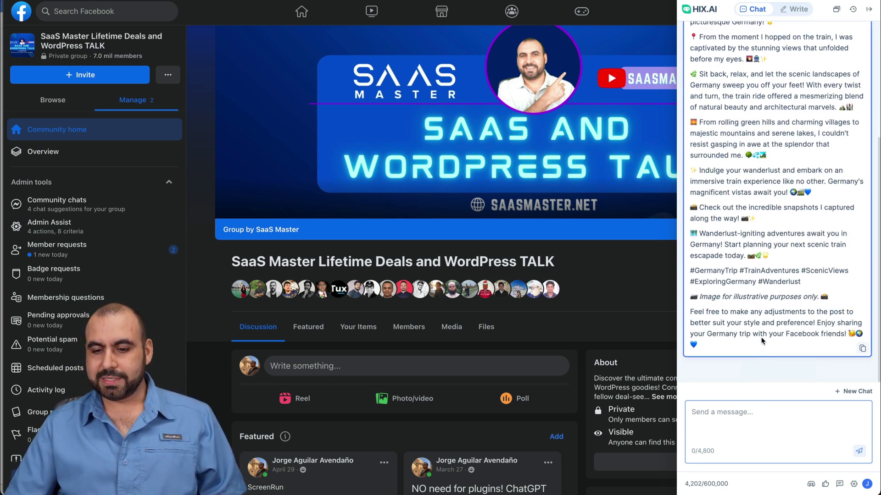
- Copy the generated 'My Amazing Germany Trip' post and close the HIX.AI assistant
scroll(765, 227, up, 4)
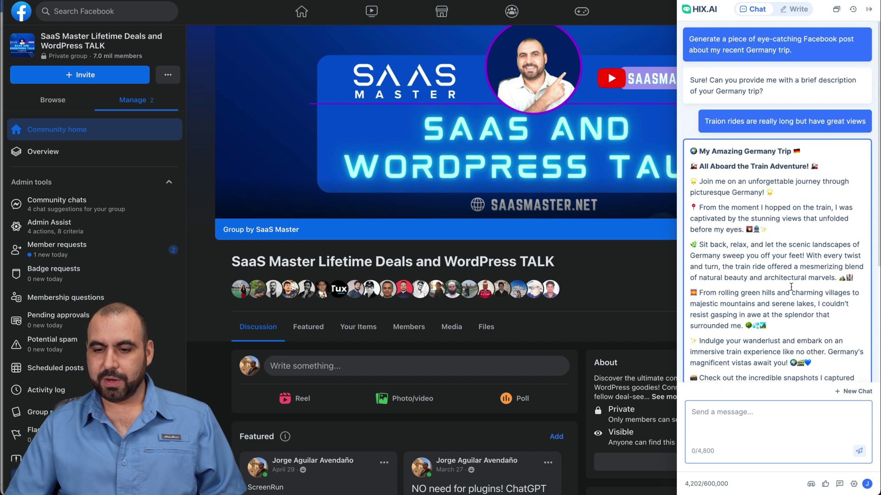
scroll(769, 260, down, 4)
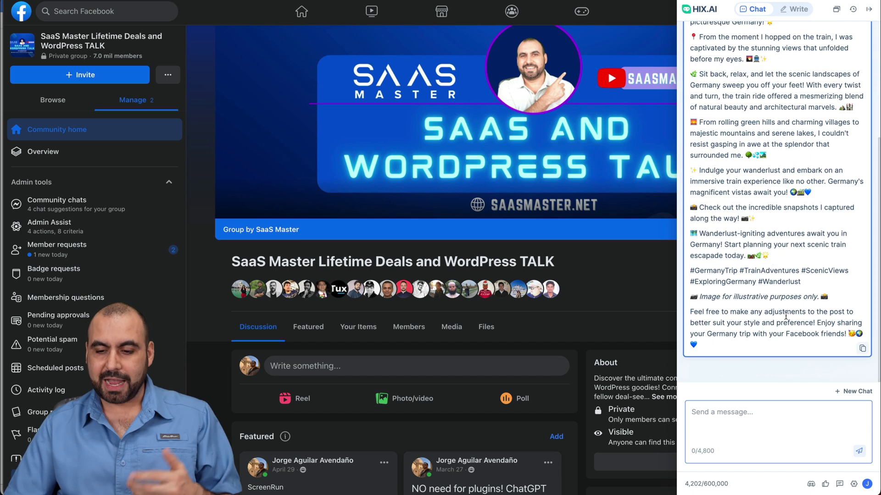
click(863, 348)
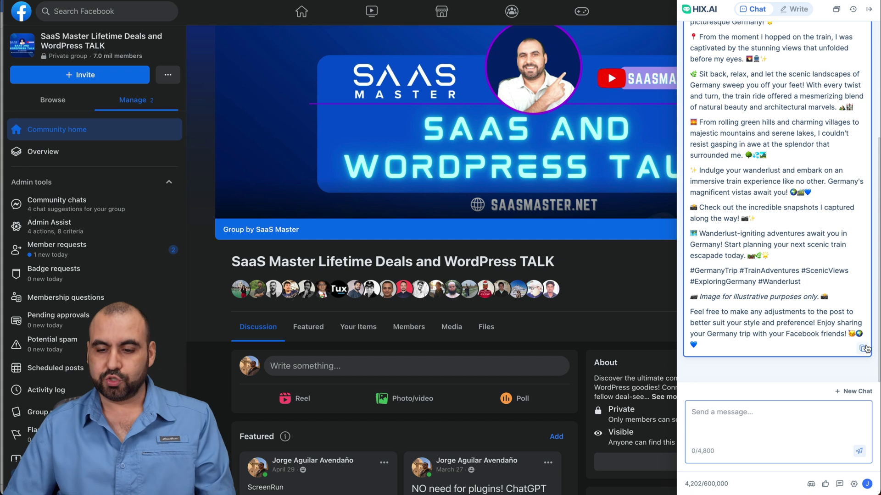
scroll(803, 288, up, 10)
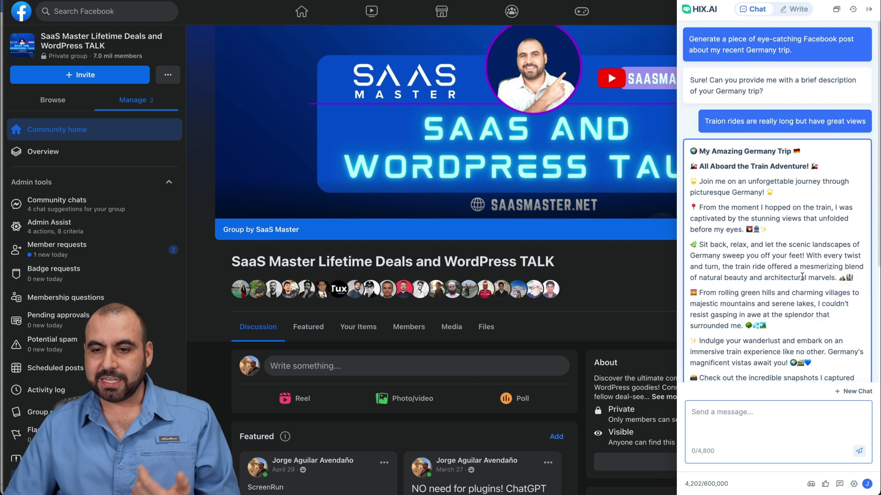
click(869, 9)
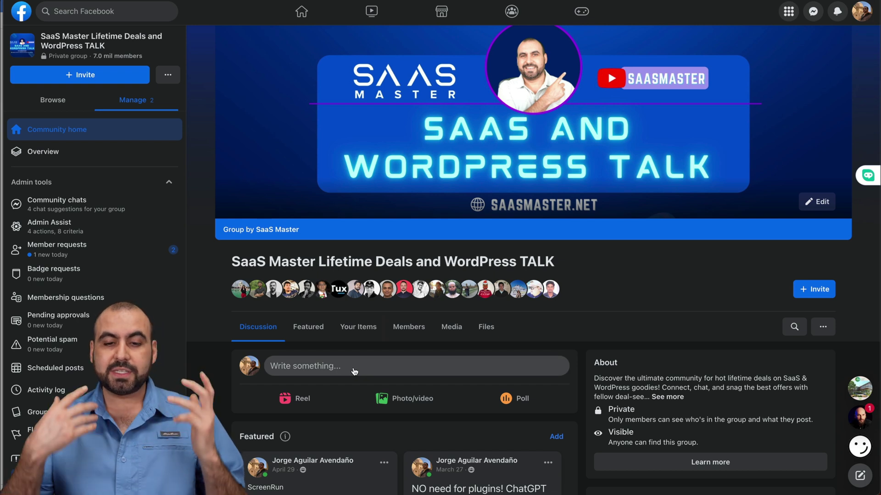
- Start a new group post and bring up the HIX.AI writing assistant over the composer
click(354, 371)
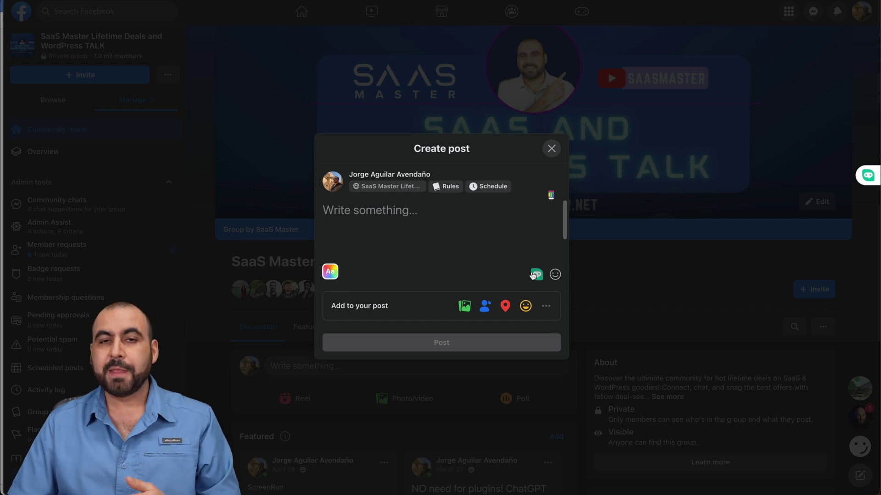
click(534, 275)
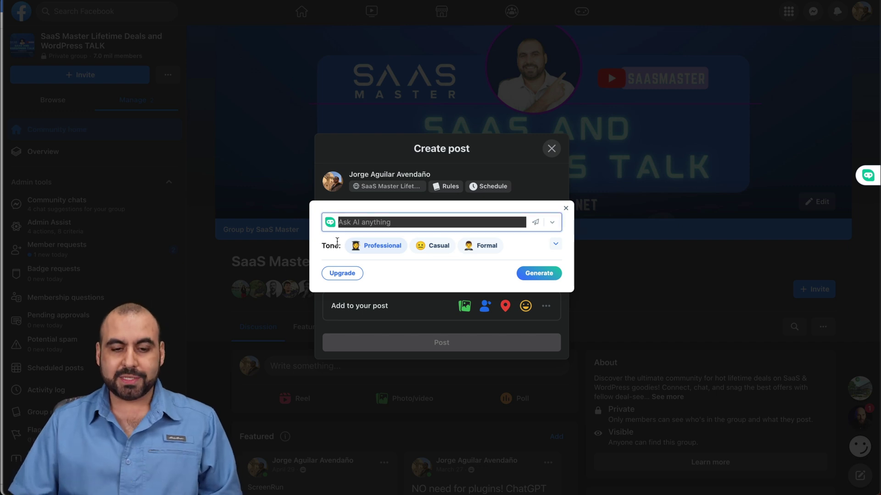
click(555, 243)
click(556, 209)
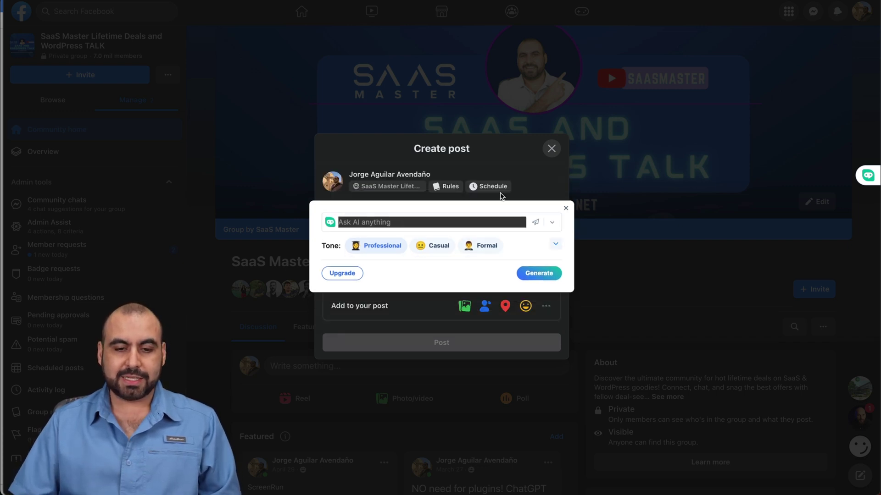
- Enter the prompt 'Write a short post about top 10 precious metals in the world'
text(Write a. post about top 10 preciuos metal)
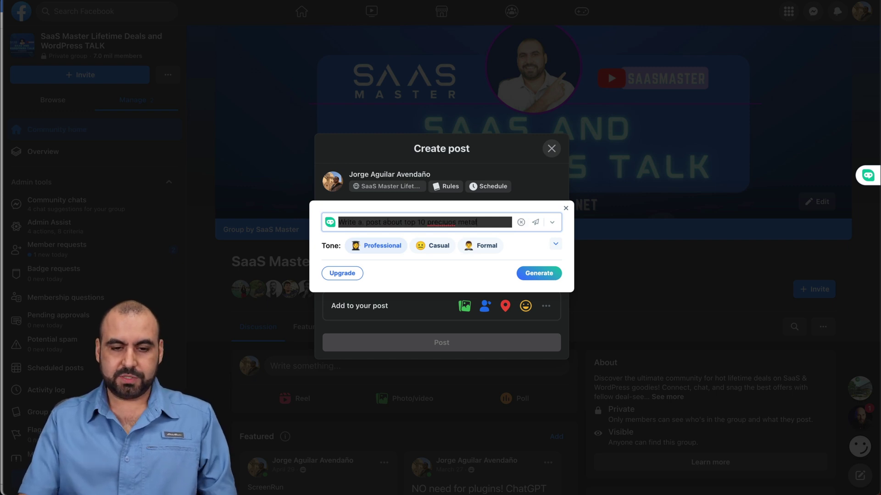
text(s (n the world)
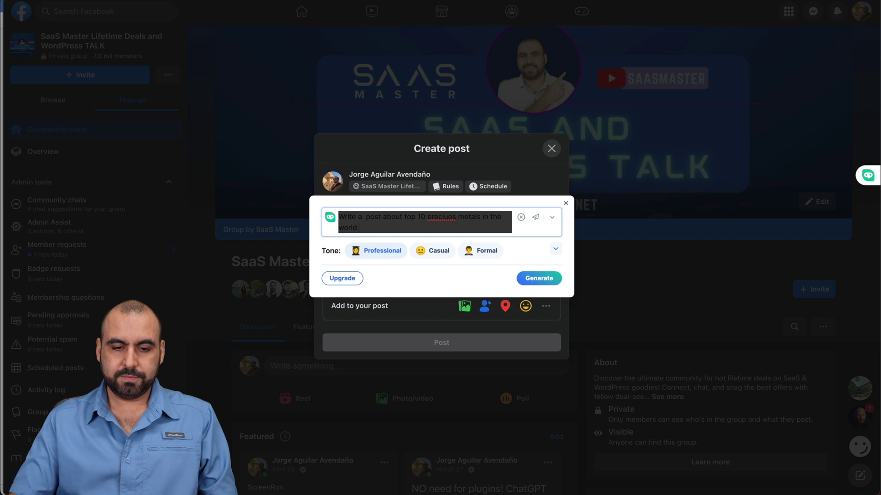
right_click(443, 216)
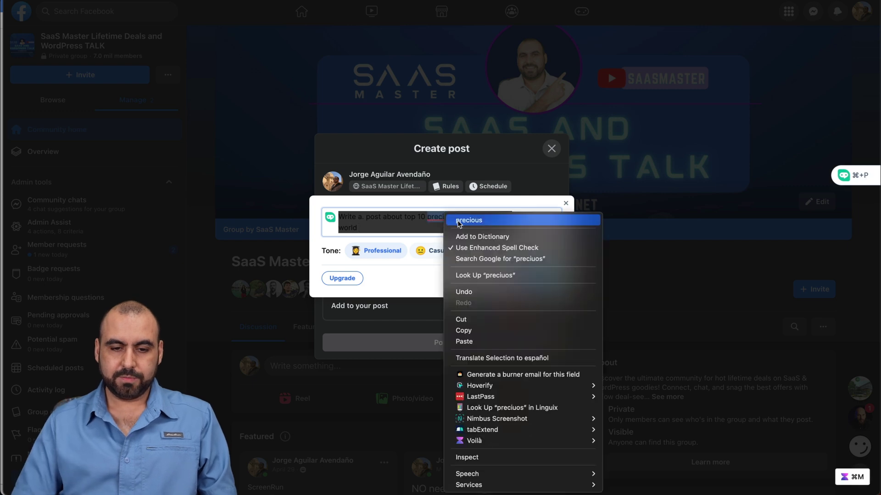
click(459, 222)
click(363, 216)
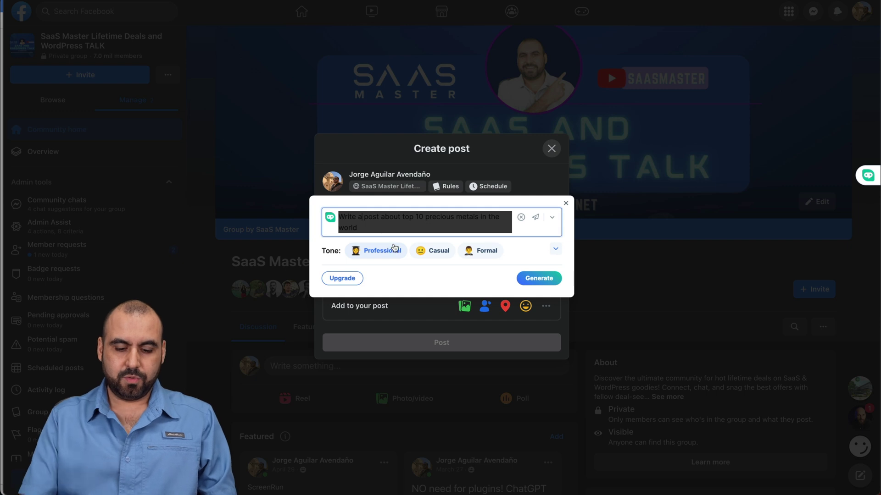
text(short)
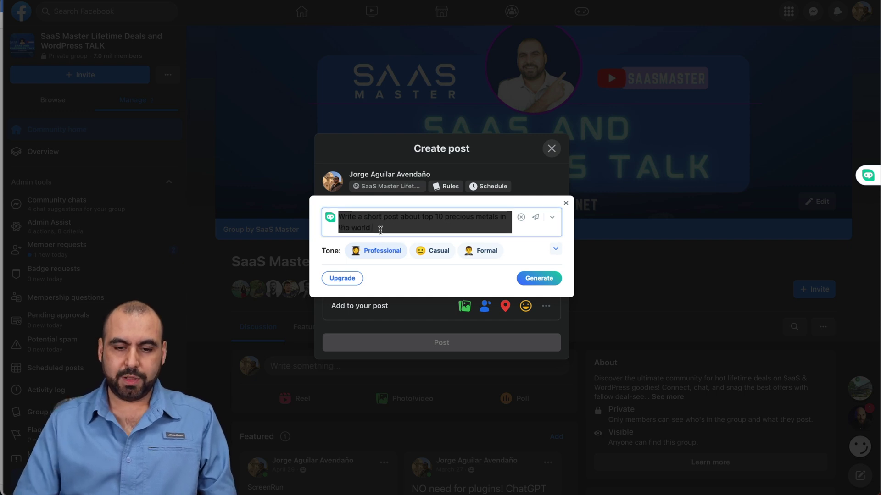
- Set the tone to Encouraging and generate the post into the composer
click(556, 250)
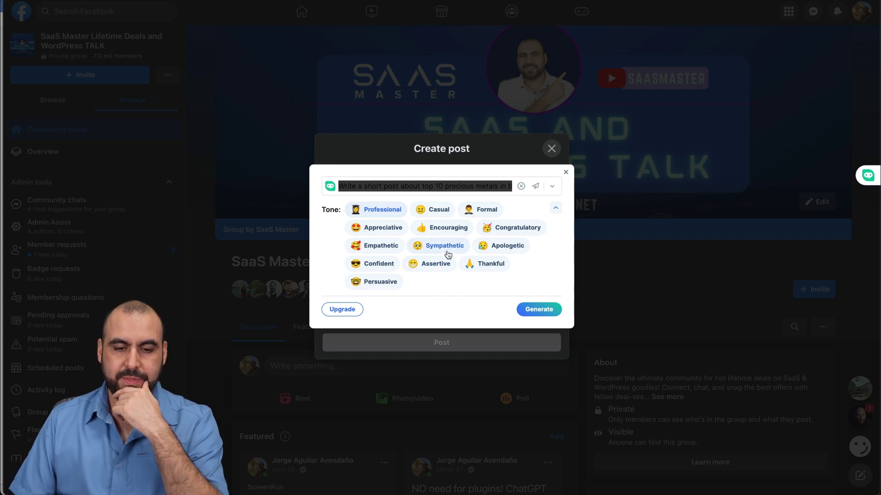
click(452, 230)
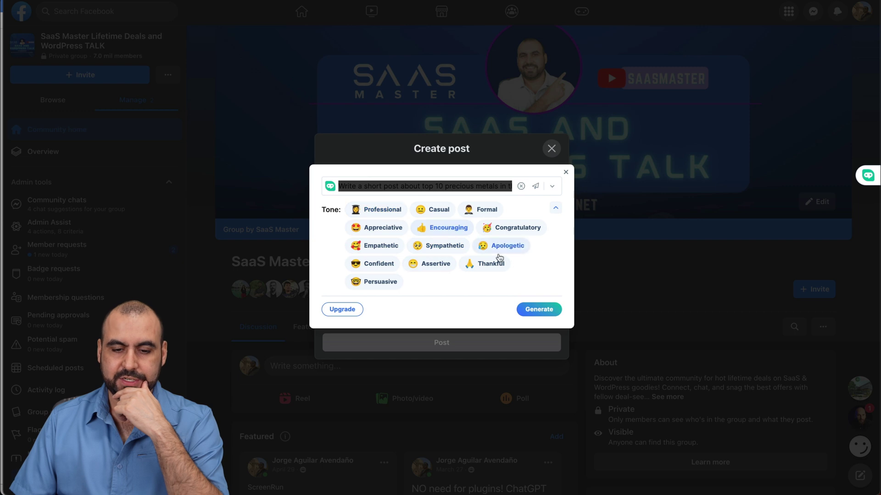
click(529, 310)
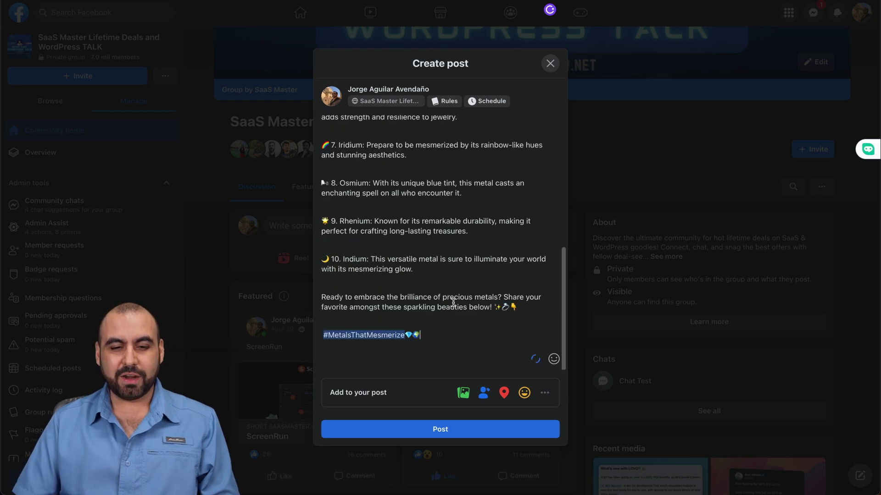
- Scroll through the generated precious metals post and select items 1 through 4
scroll(453, 303, up, 4)
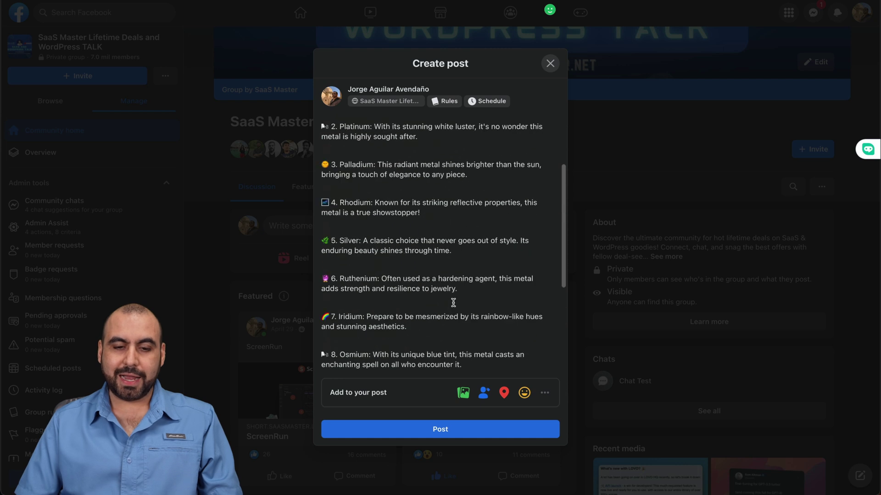
scroll(453, 303, up, 3)
drag(459, 314, 433, 182)
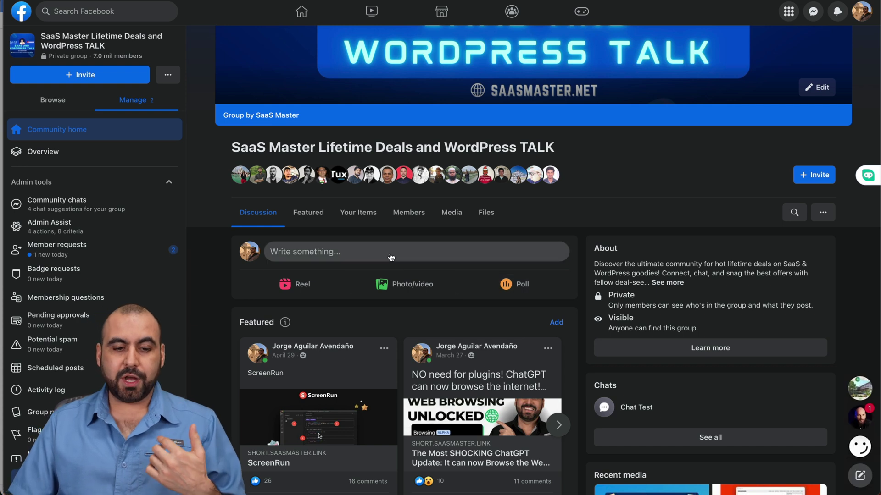
click(390, 257)
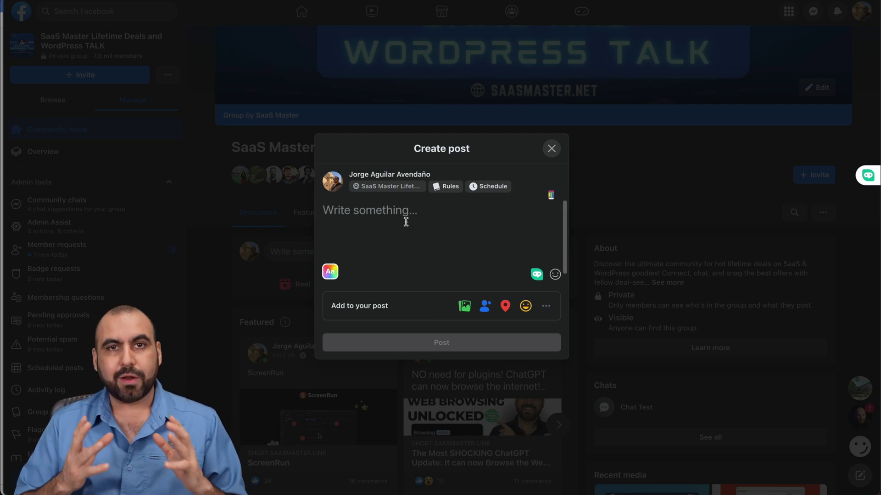
text(//)
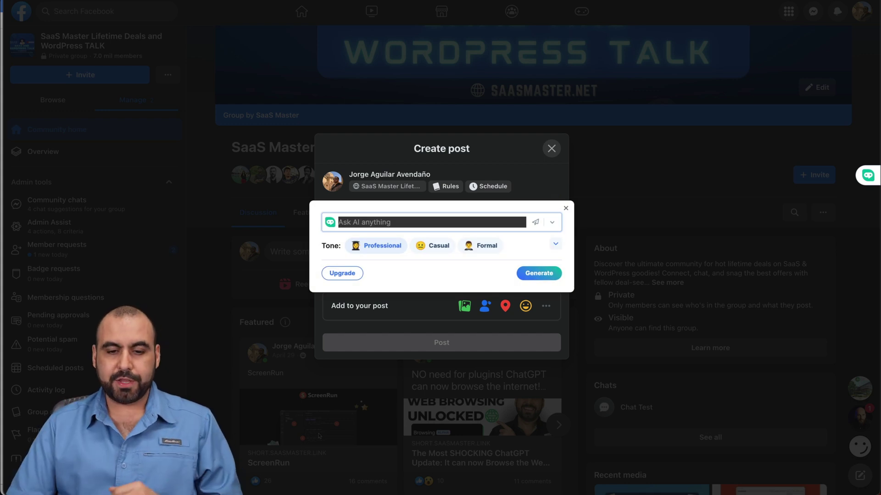
click(552, 222)
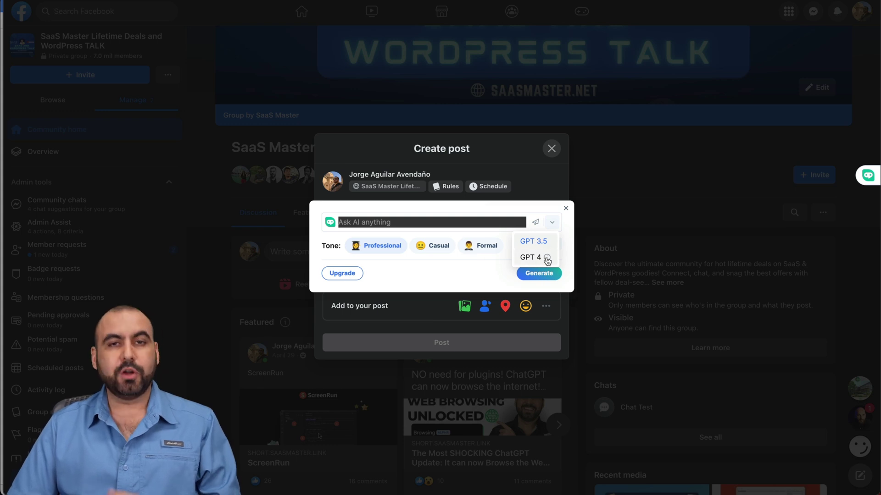
mouse_move(547, 261)
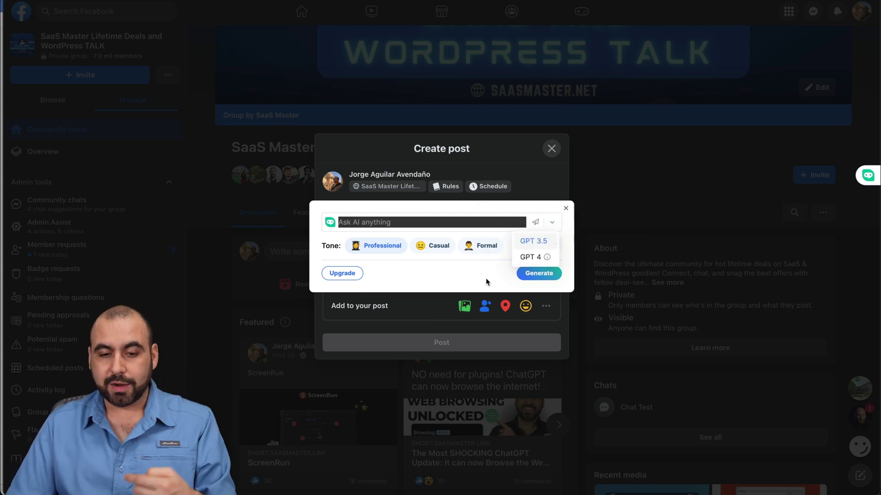
click(570, 208)
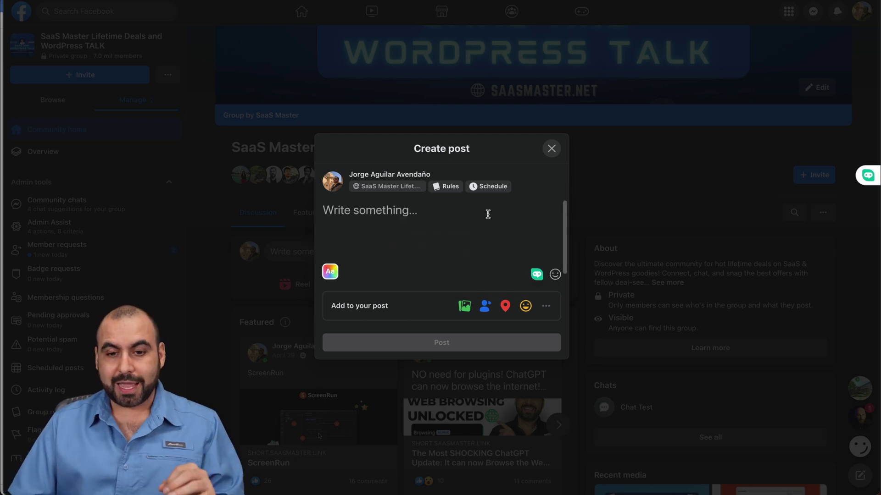
click(551, 148)
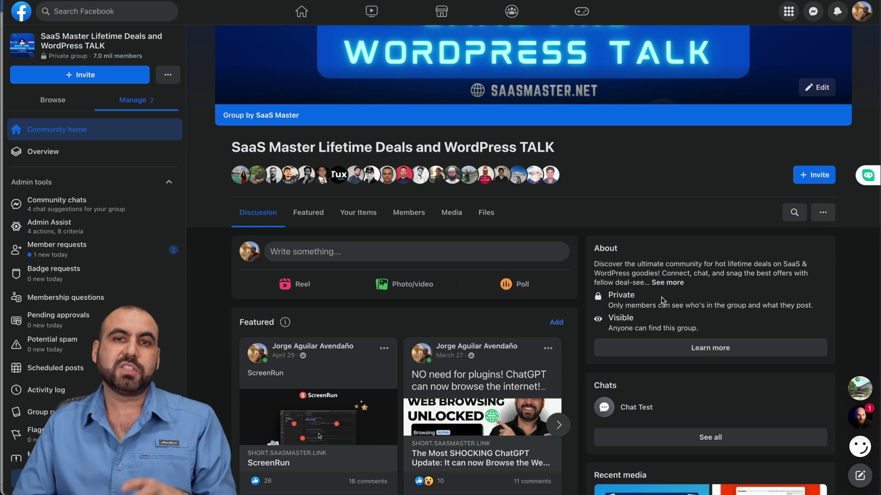